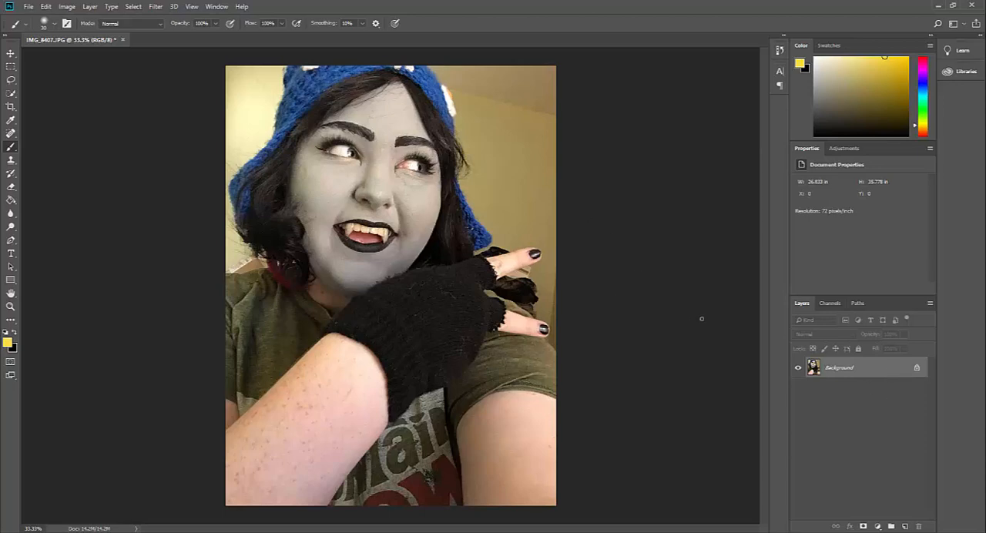
- Duplicate the Background layer and quick-select the bare skin of the arms, fingers and neck on the copy
left_click_drag(878, 373, 905, 526)
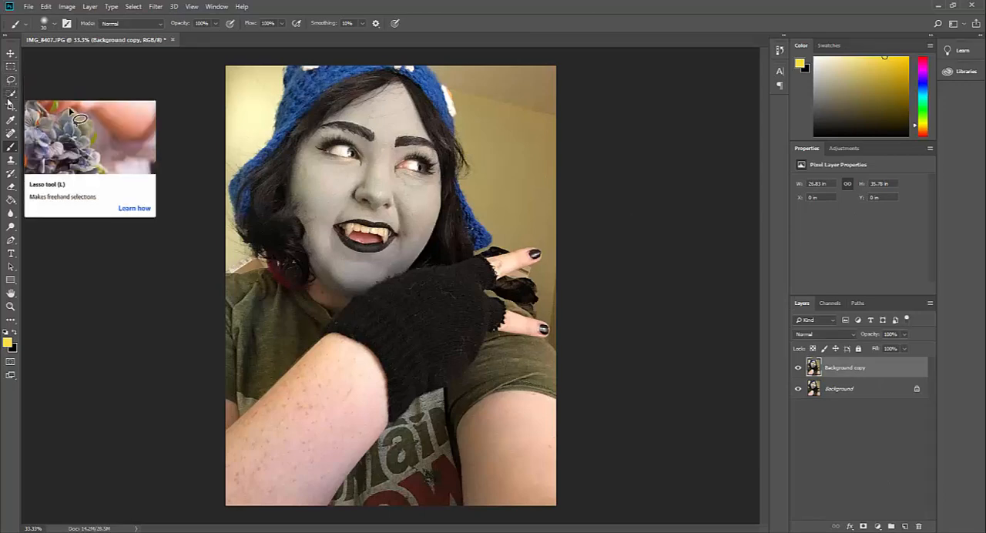
left_click(10, 95)
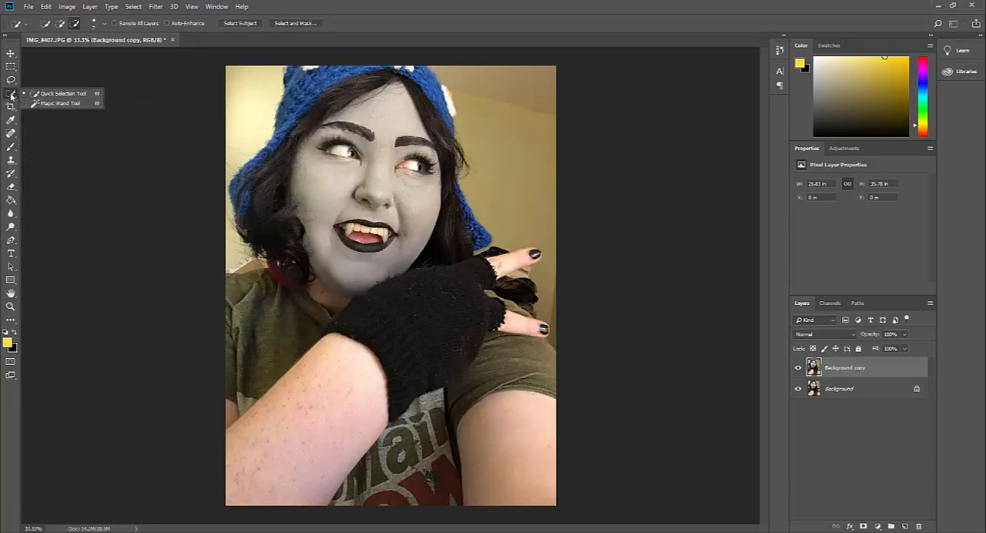
left_click(40, 95)
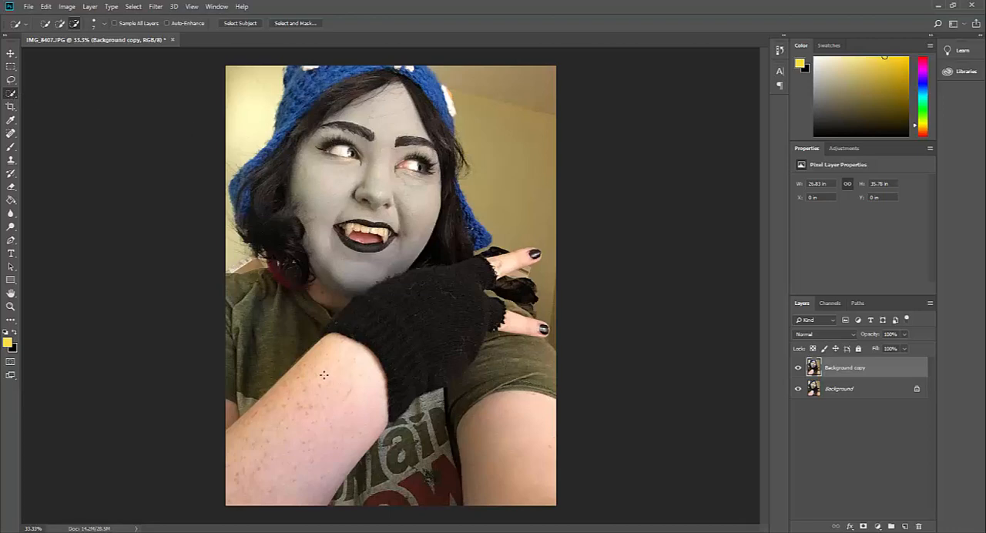
left_click_drag(337, 378, 248, 456)
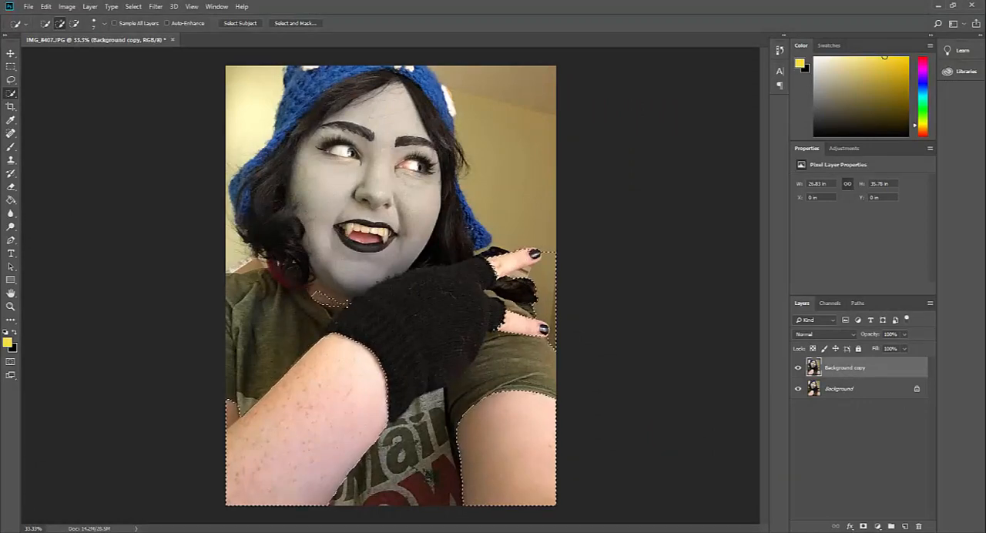
left_click_drag(321, 294, 310, 268)
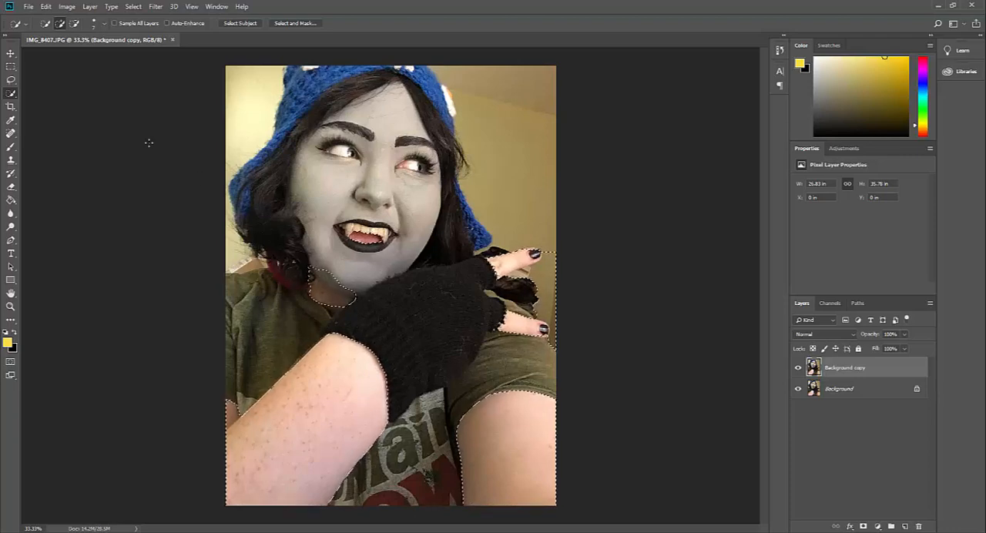
left_click(75, 24)
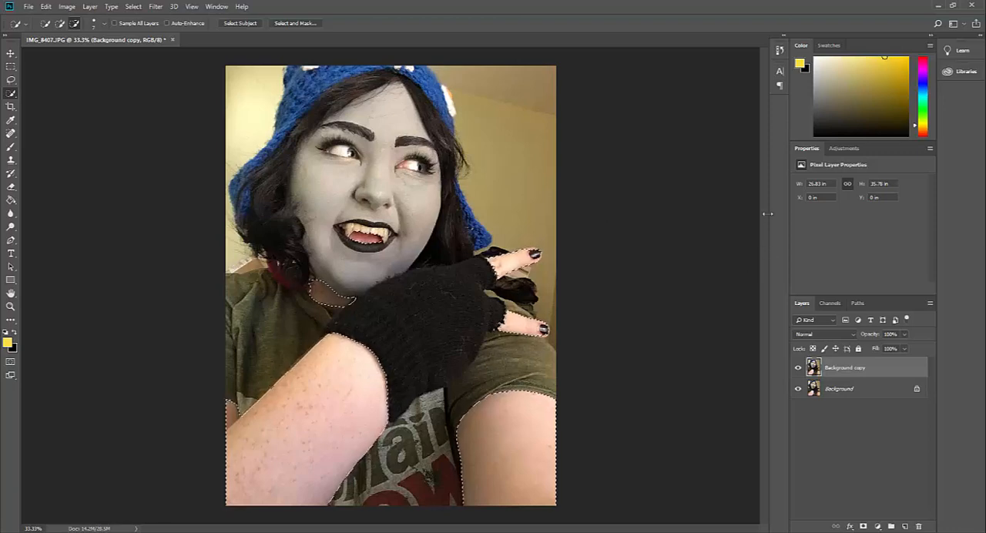
- Add a Hue/Saturation adjustment for the selected skin with saturation -72 and lightness -12
left_click(843, 149)
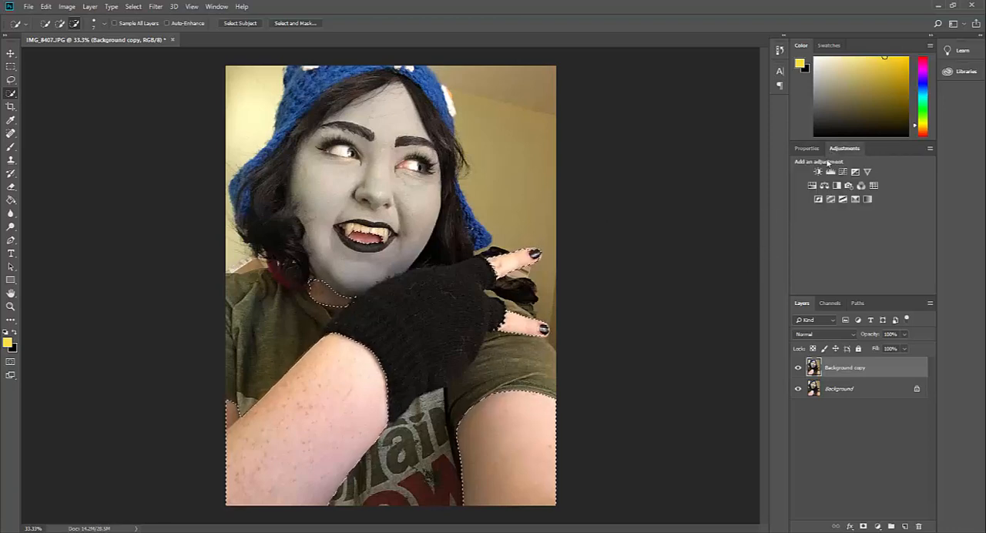
left_click(812, 186)
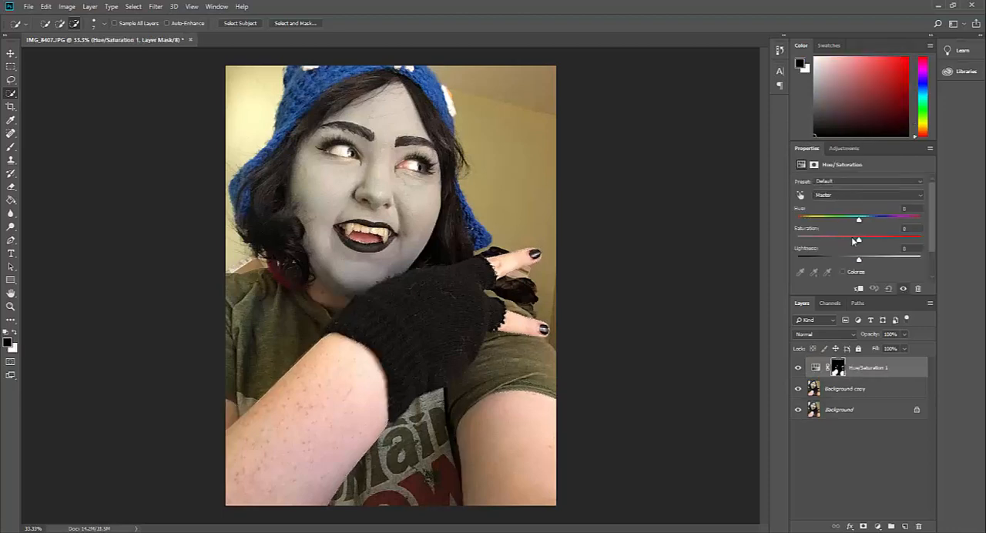
left_click_drag(859, 241, 852, 262)
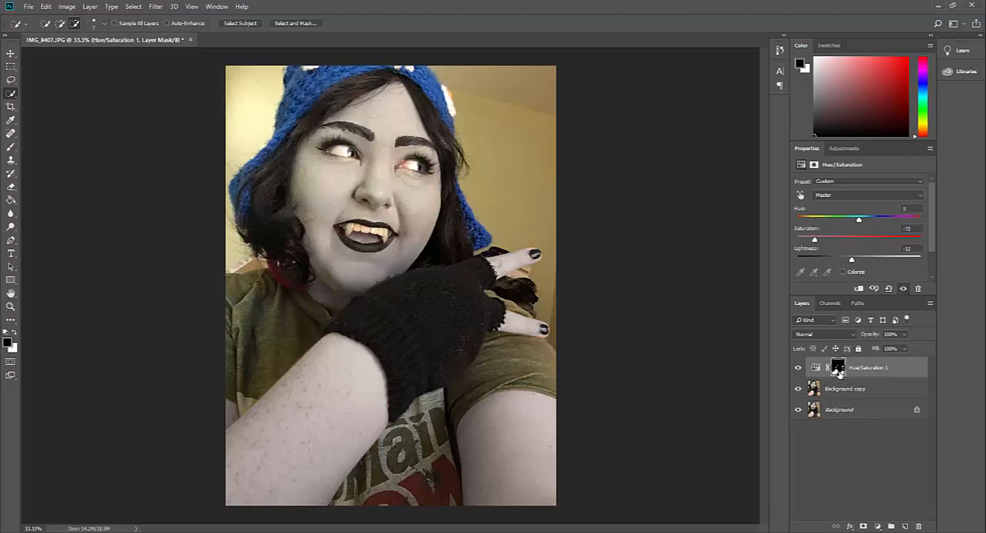
left_click(10, 146)
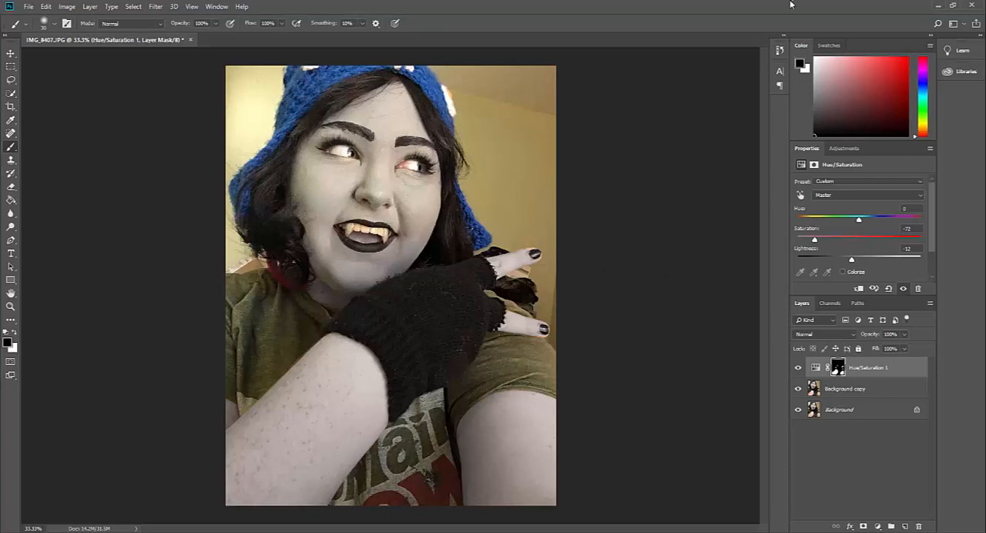
key("x")
key("x")
mouse_move(321, 391)
left_mouse_down()
mouse_move(292, 433)
mouse_move(245, 436)
mouse_move(342, 393)
left_mouse_up()
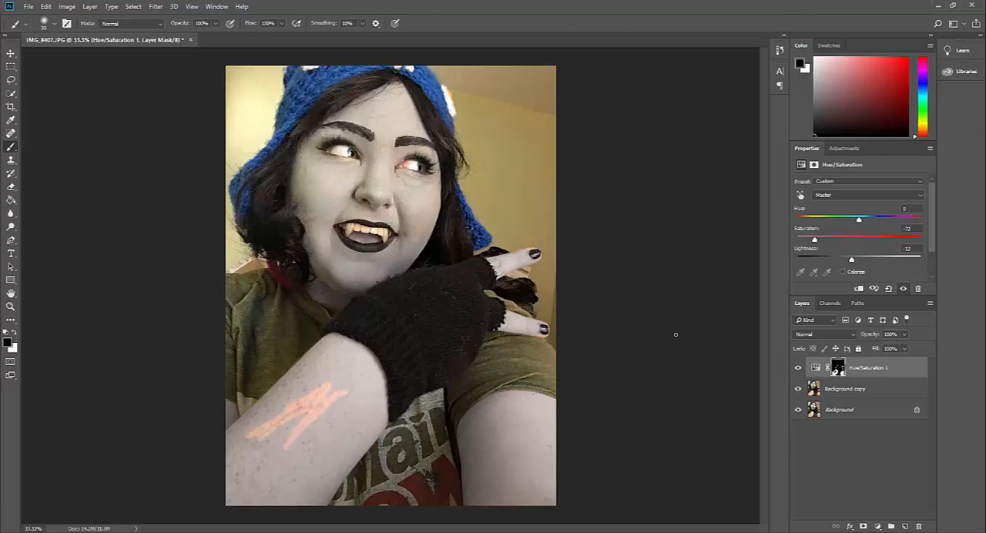
key("ctrl+z")
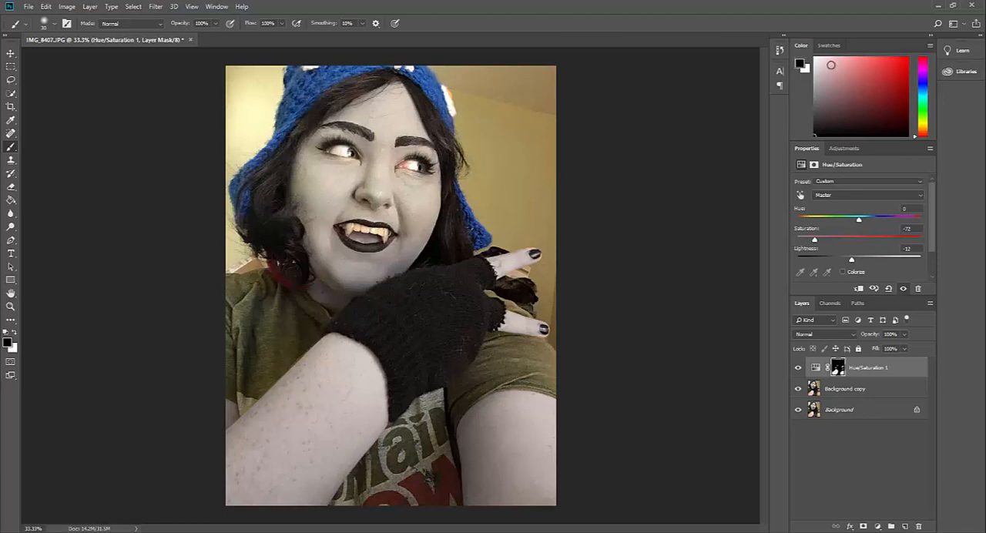
- Set the brush's foreground colour to white for the skin adjustment's layer mask
key("x")
key("x")
left_click(811, 59)
- Quick-select the red hair ends beside the neck on Background copy and add a Hue/Saturation adjustment with saturation -95 and lightness -38
left_click(11, 93)
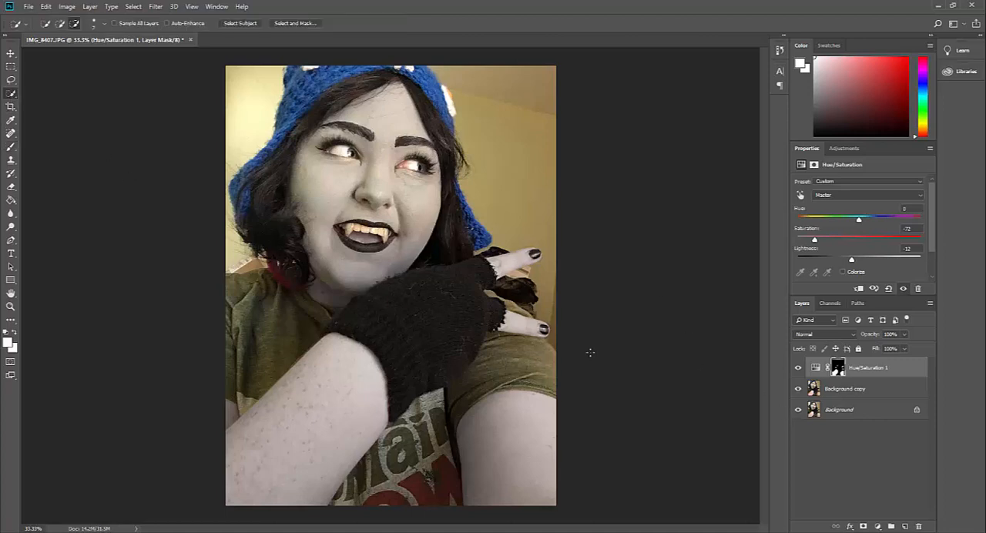
left_click(882, 391)
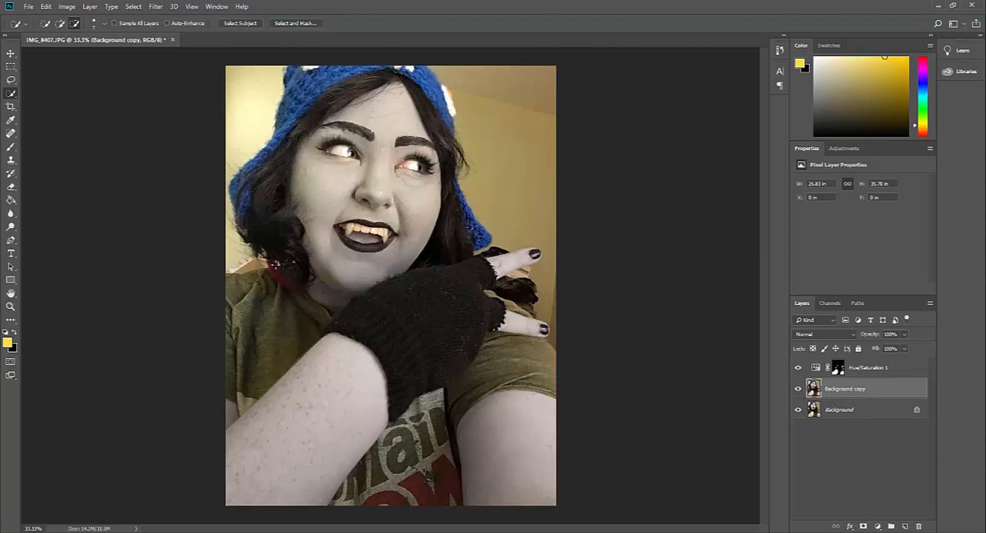
left_click_drag(271, 263, 301, 291)
left_click(843, 147)
left_click(812, 186)
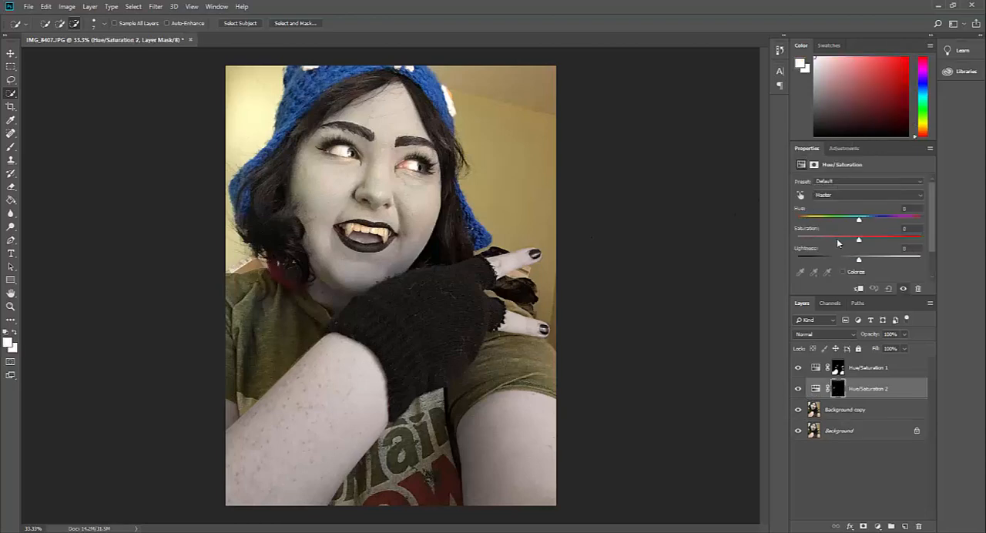
left_click_drag(858, 242, 800, 241)
left_click_drag(859, 260, 836, 261)
left_click(11, 146)
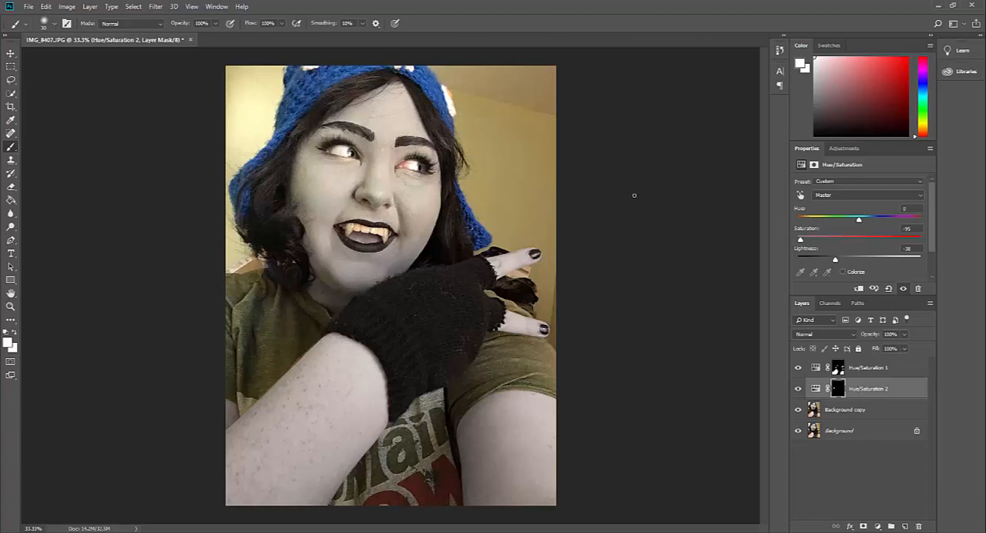
- Quick-select the whites of both eyes on Background copy and add a Hue/Saturation adjustment with hue +15 and saturation +86
left_click(847, 410)
left_click(11, 93)
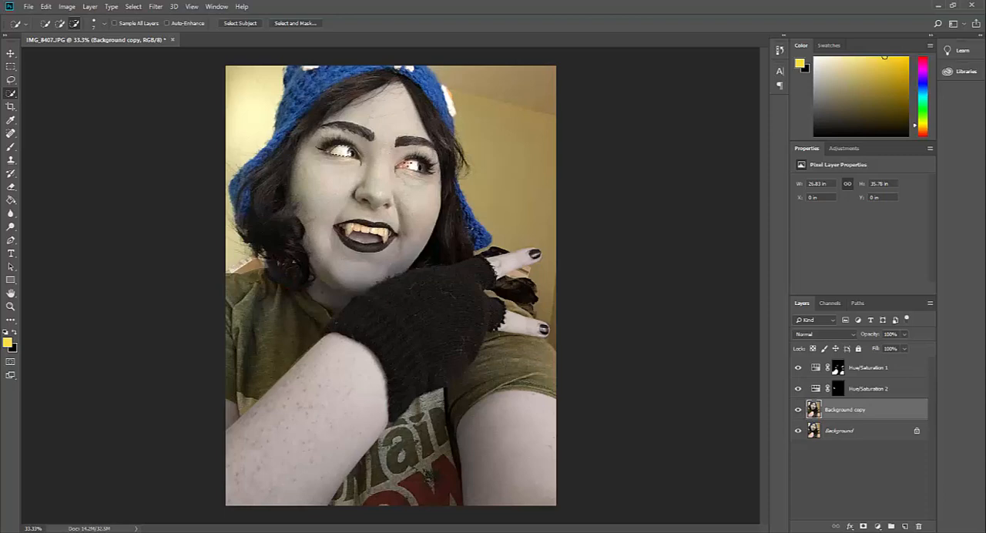
left_click(61, 23)
left_click(844, 148)
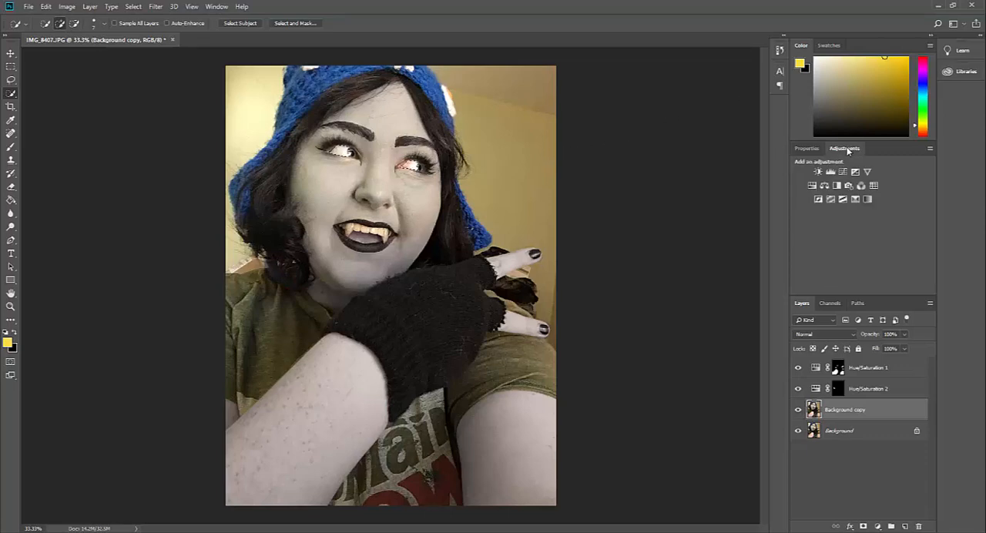
left_click(814, 185)
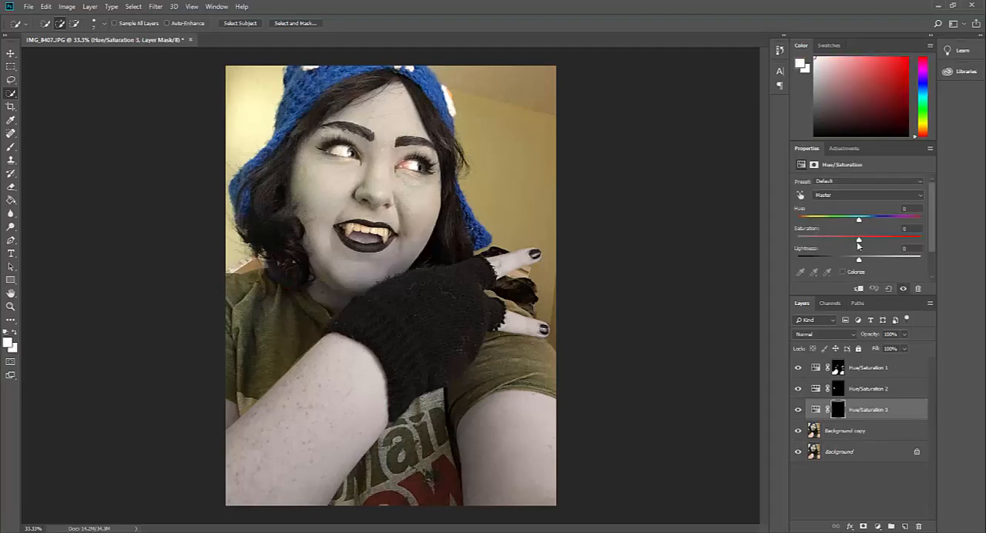
left_click_drag(858, 241, 913, 241)
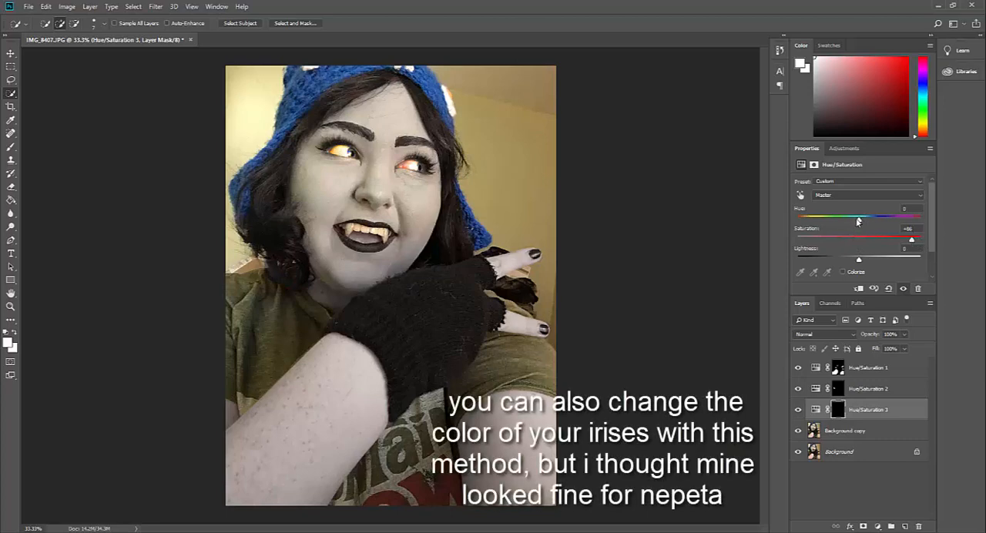
left_click_drag(859, 222, 868, 221)
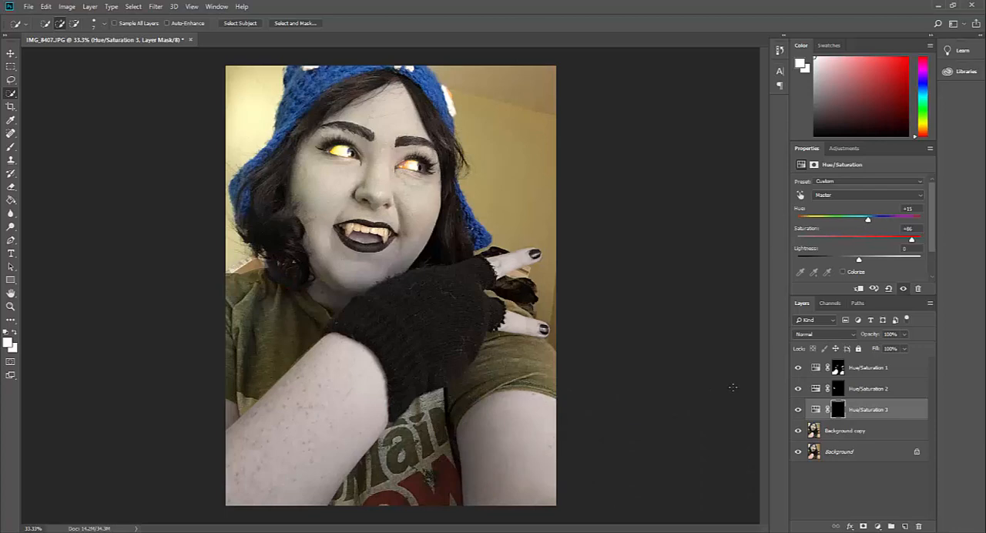
- Create a new empty layer and move it to the top of the layer stack
left_click(868, 434)
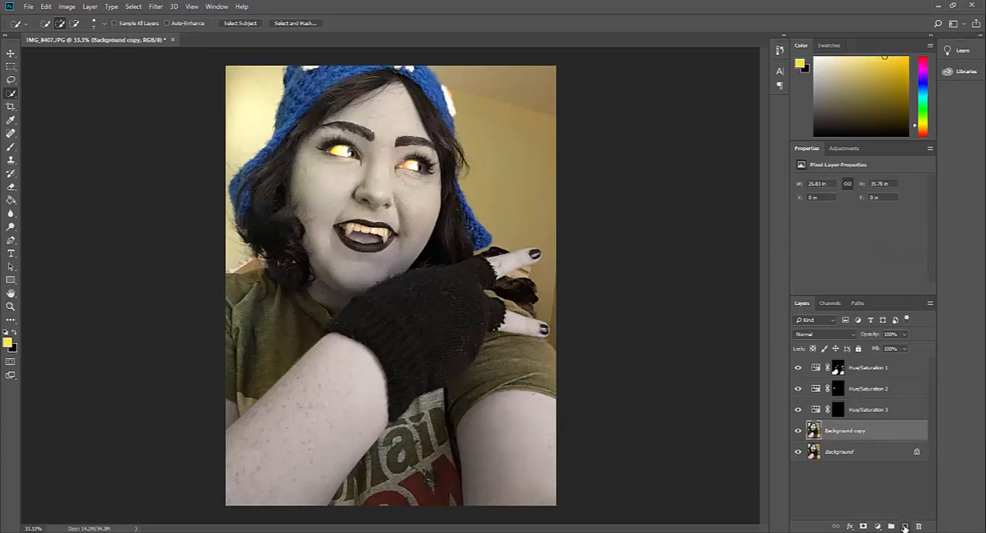
left_click(905, 527)
left_click_drag(855, 438, 857, 365)
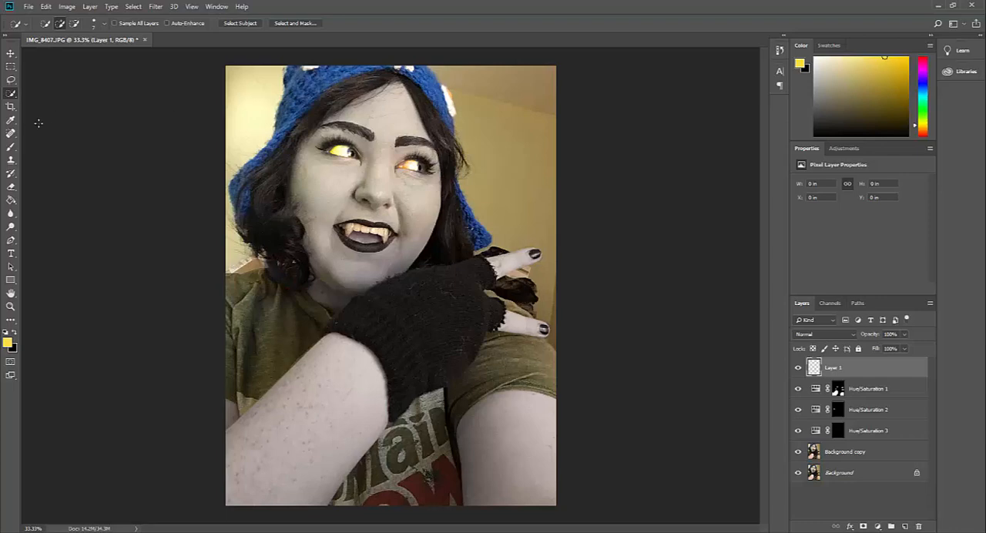
- Brush yellow over the whites of both eyes on the new layer and erase the paint spilling past the eyelid
left_click(11, 146)
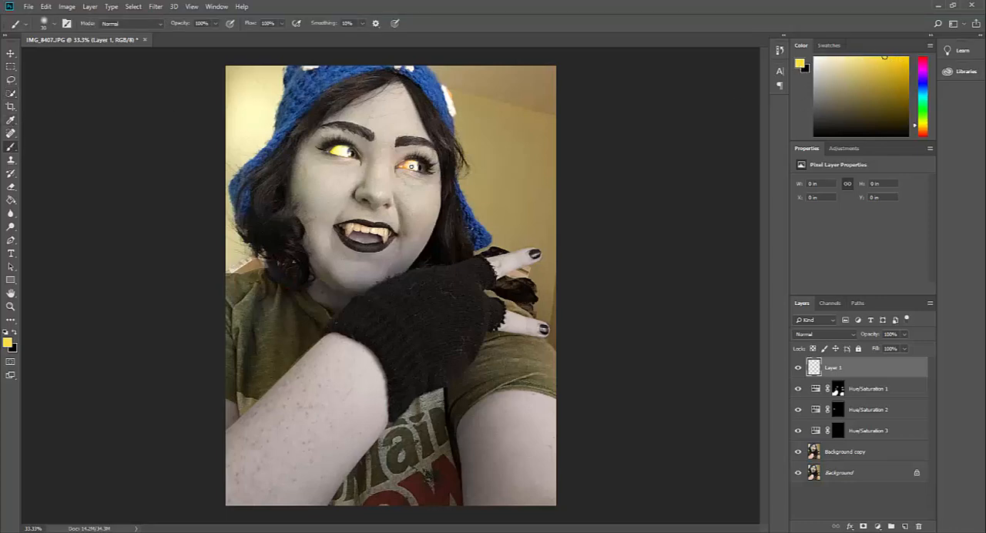
left_click_drag(414, 165, 402, 166)
left_click_drag(345, 152, 339, 154)
left_click(10, 186)
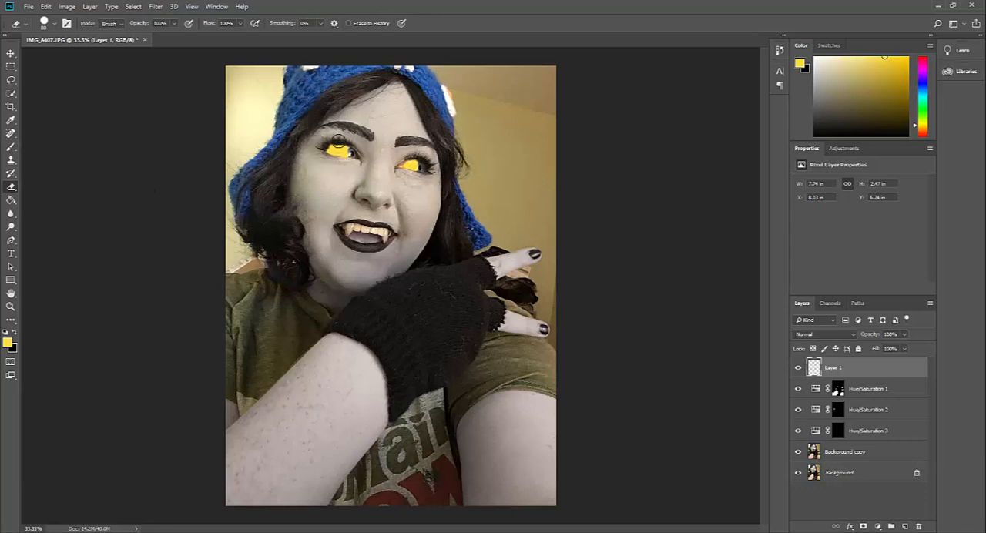
left_click_drag(325, 143, 314, 138)
- Set the yellow eye layer's blend mode to Multiply and lower its opacity
left_click(843, 335)
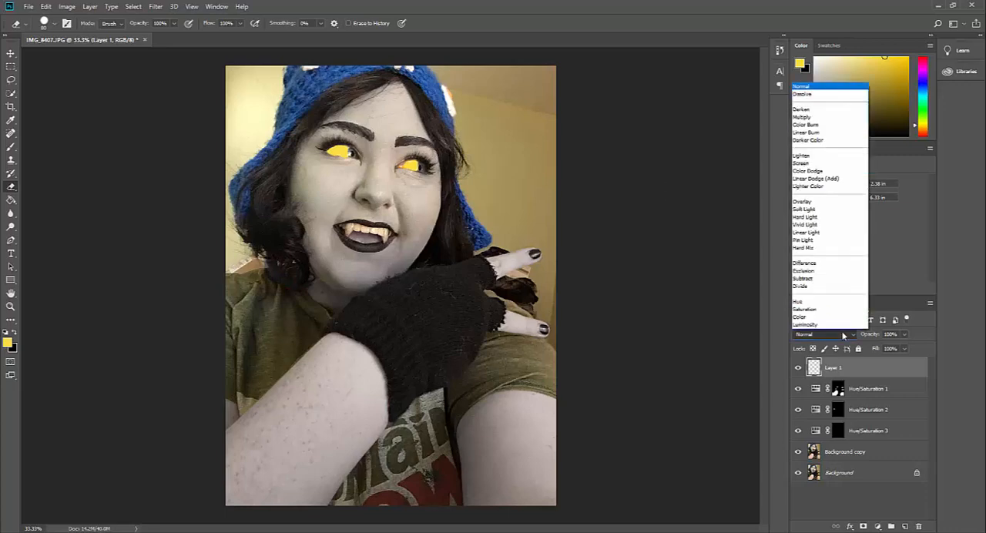
left_click(839, 119)
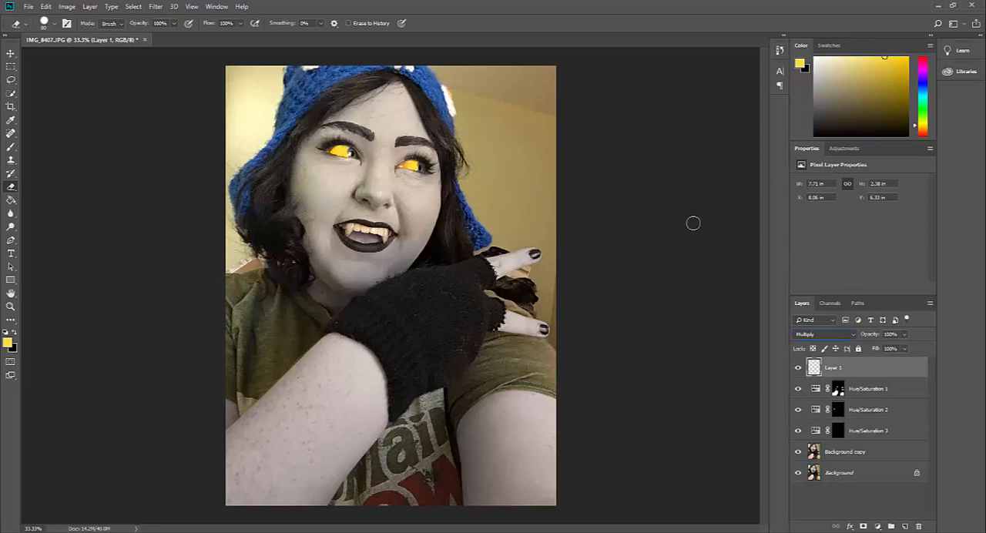
mouse_move(872, 335)
left_mouse_down()
mouse_move(858, 336)
mouse_move(879, 338)
mouse_move(861, 336)
mouse_move(869, 335)
left_mouse_up()
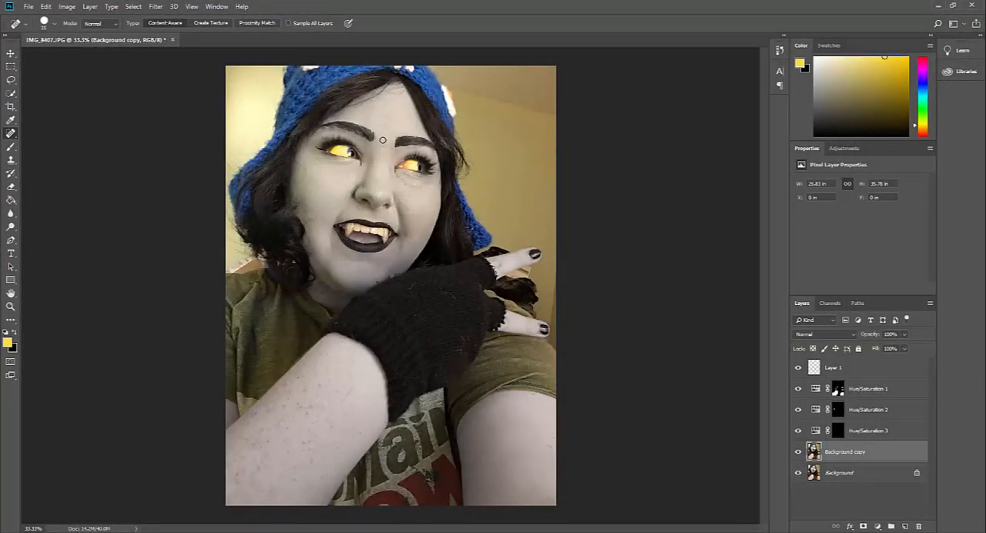
- Remove skin blemishes on the forehead, cheeks and around the eyes of Background copy with the content-aware Spot Healing Brush
left_click_drag(383, 139, 404, 109)
left_click_drag(312, 218, 304, 221)
left_click_drag(311, 154, 300, 177)
left_click(435, 201)
left_click(417, 142)
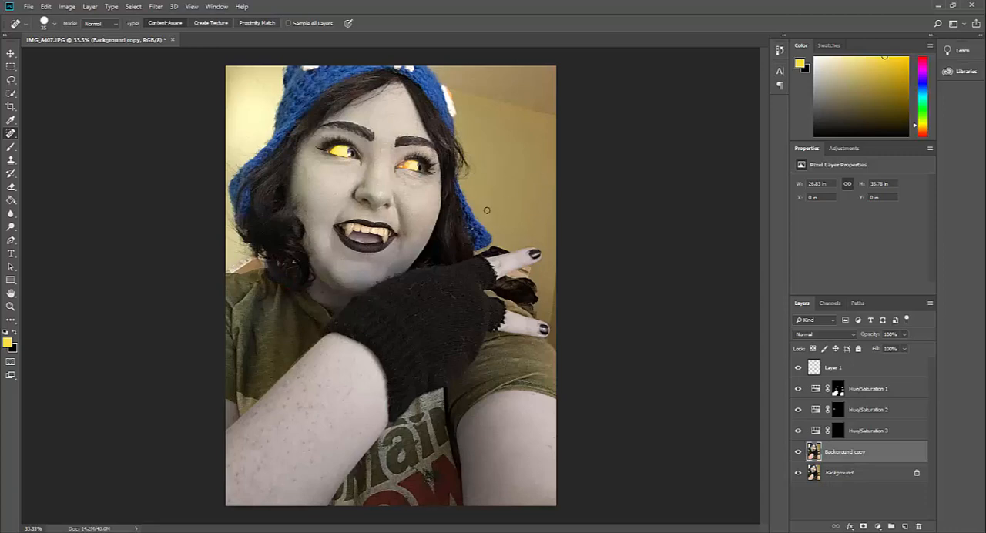